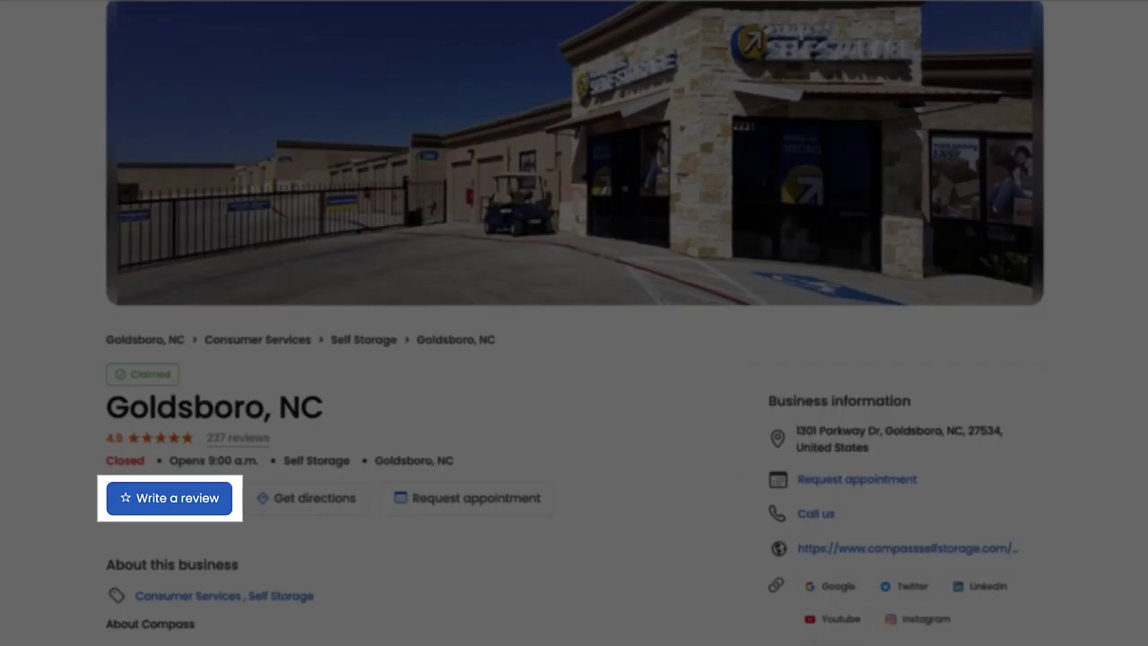
scroll(574, 323, down, 10)
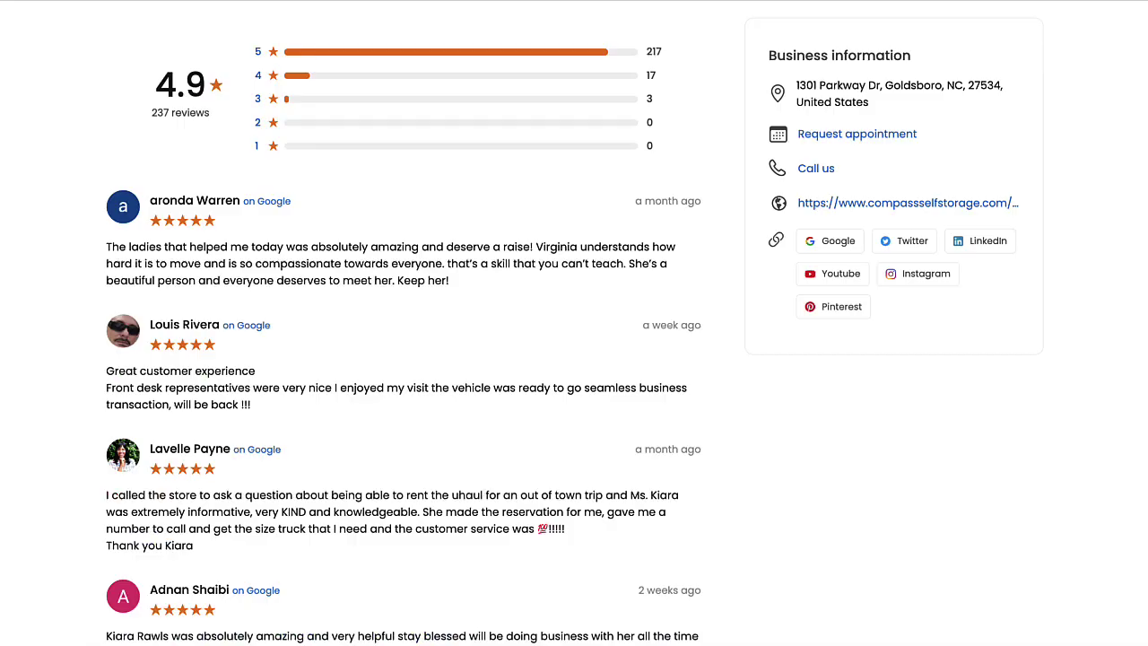